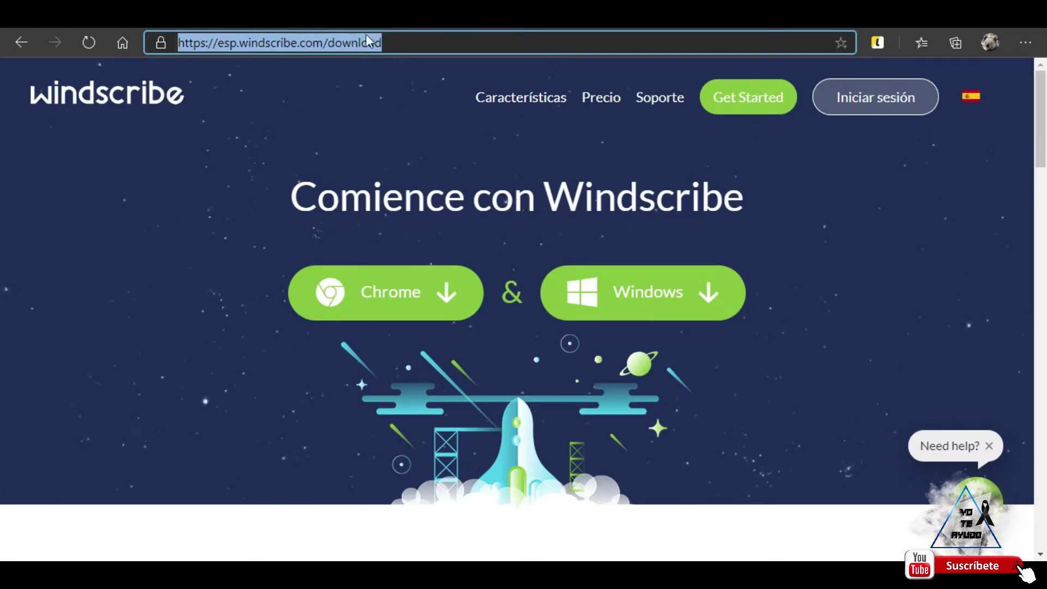
Run Windscribe.exe from the VPN folder on drive D and choose the Instalacion Personalizada installation type.
click(386, 41)
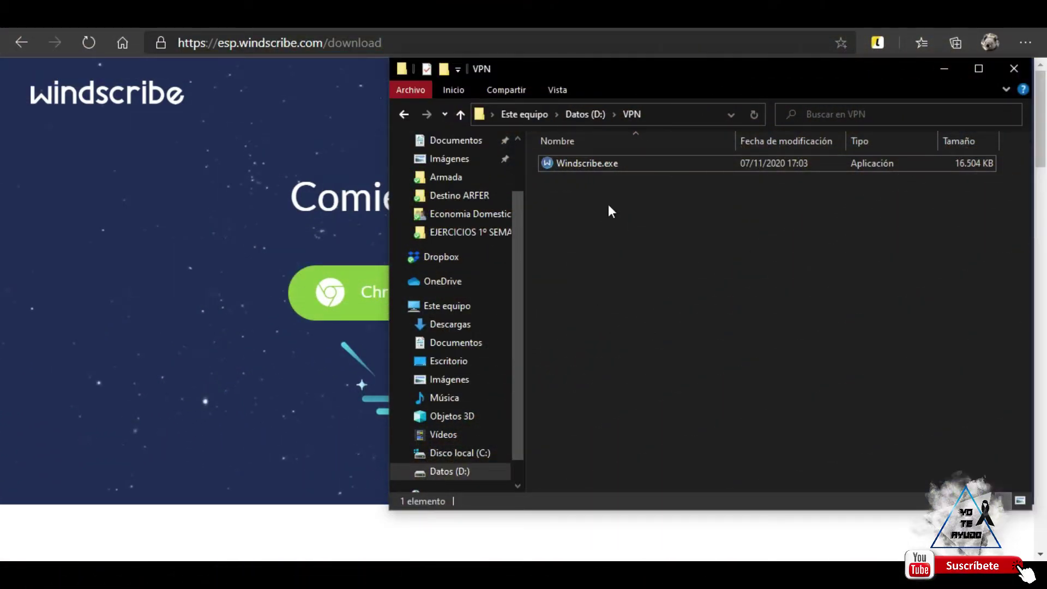
click(588, 171)
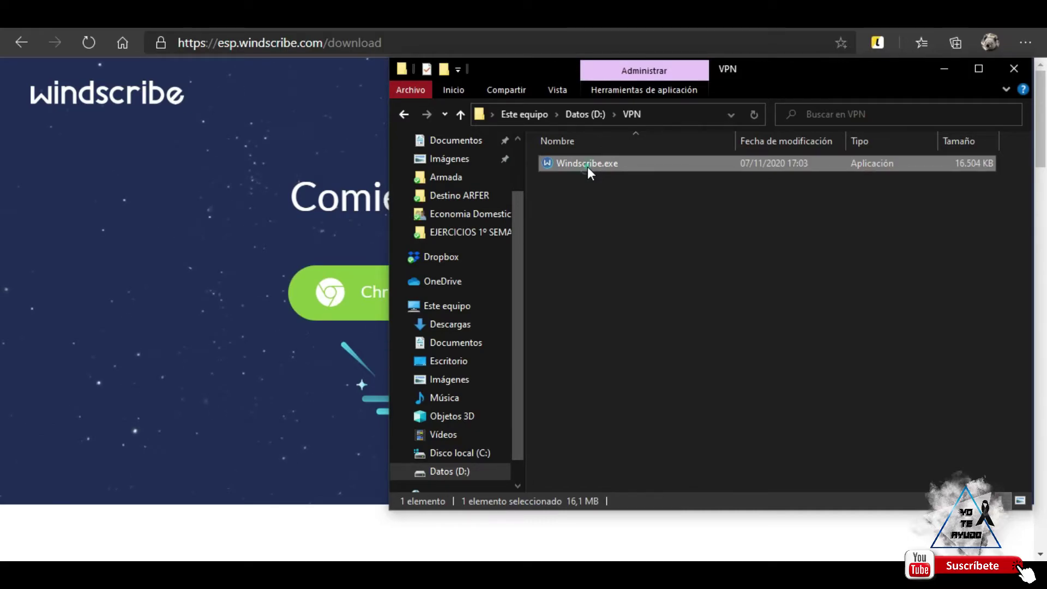
double_click(588, 166)
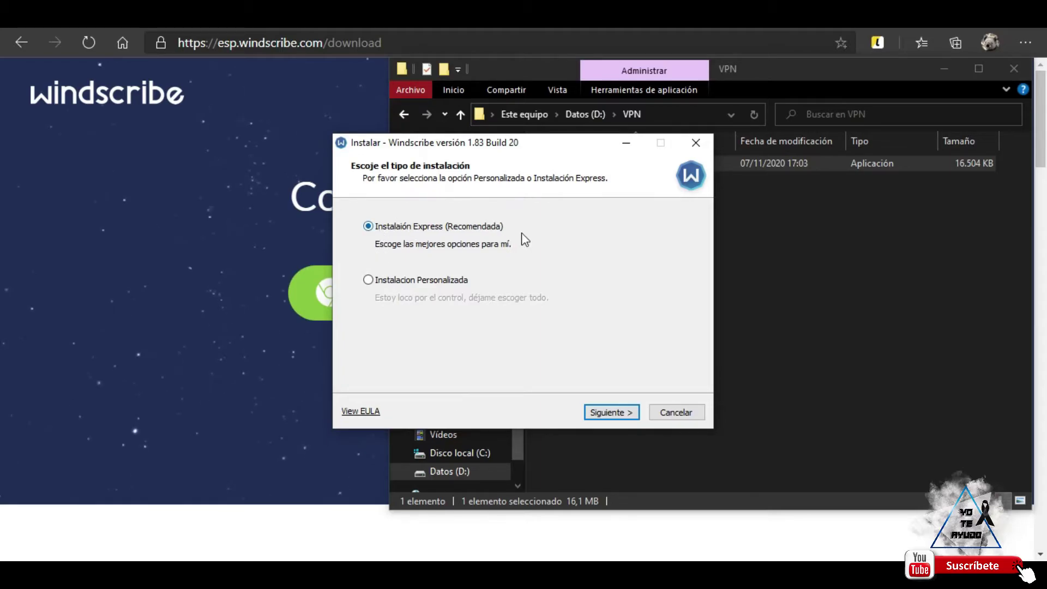
click(447, 282)
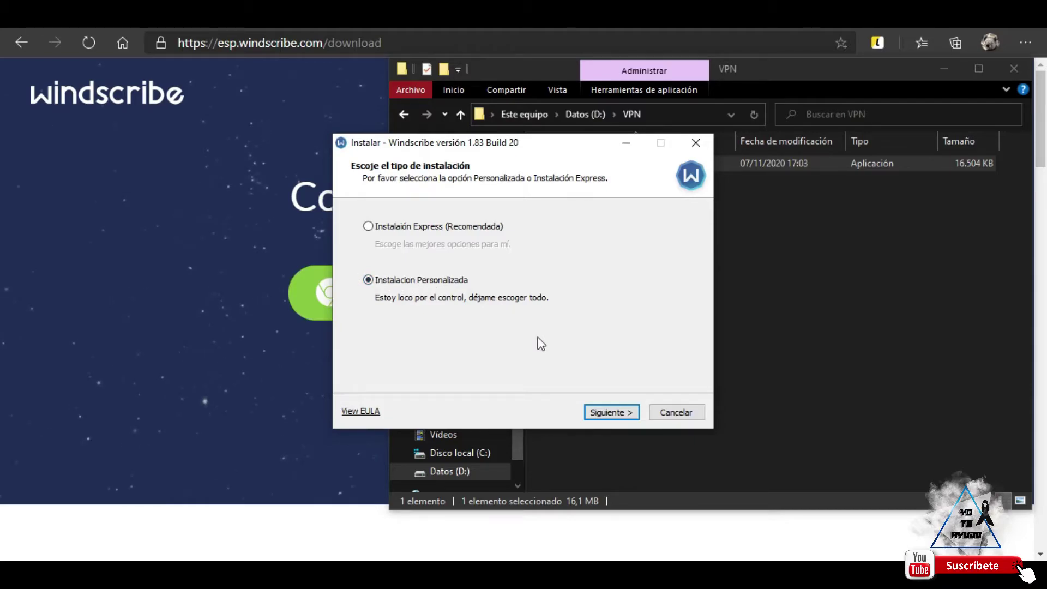
click(615, 415)
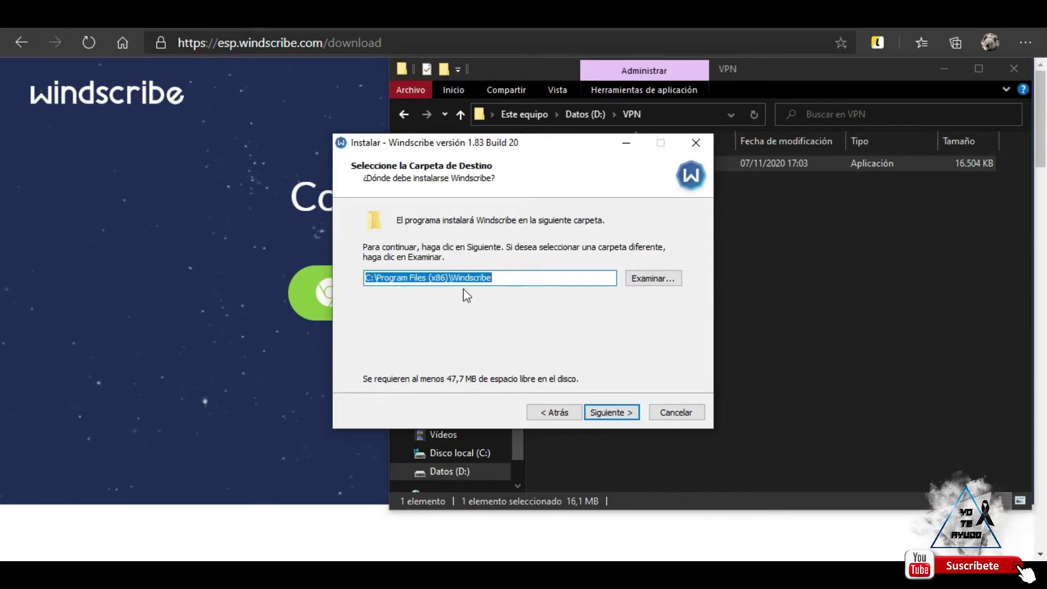
Install Windscribe with the default folders and additional tasks, and finish setup with Correr Windscribe enabled.
click(616, 412)
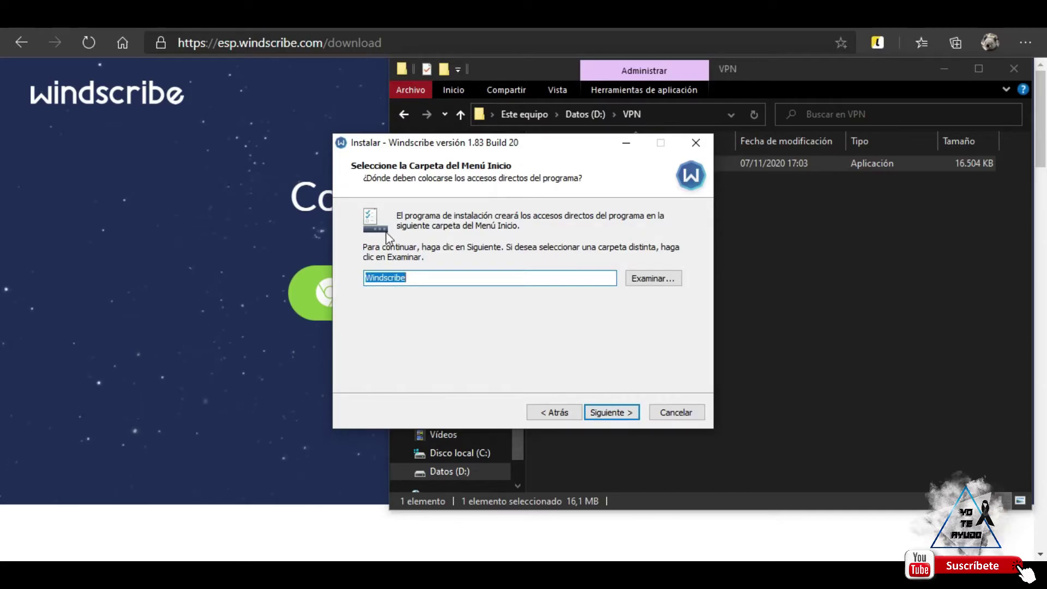
click(617, 413)
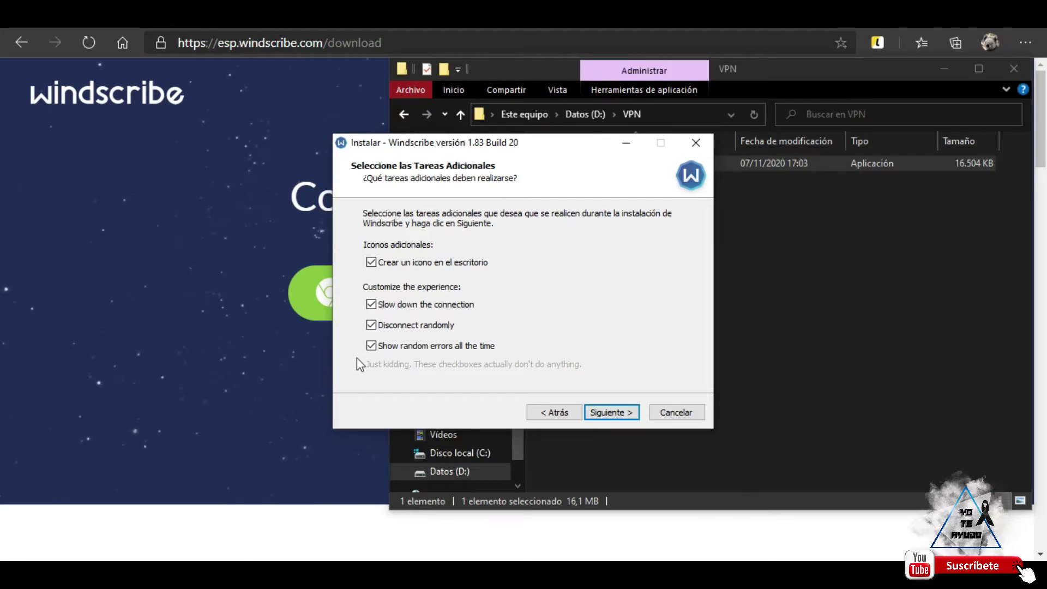
click(610, 414)
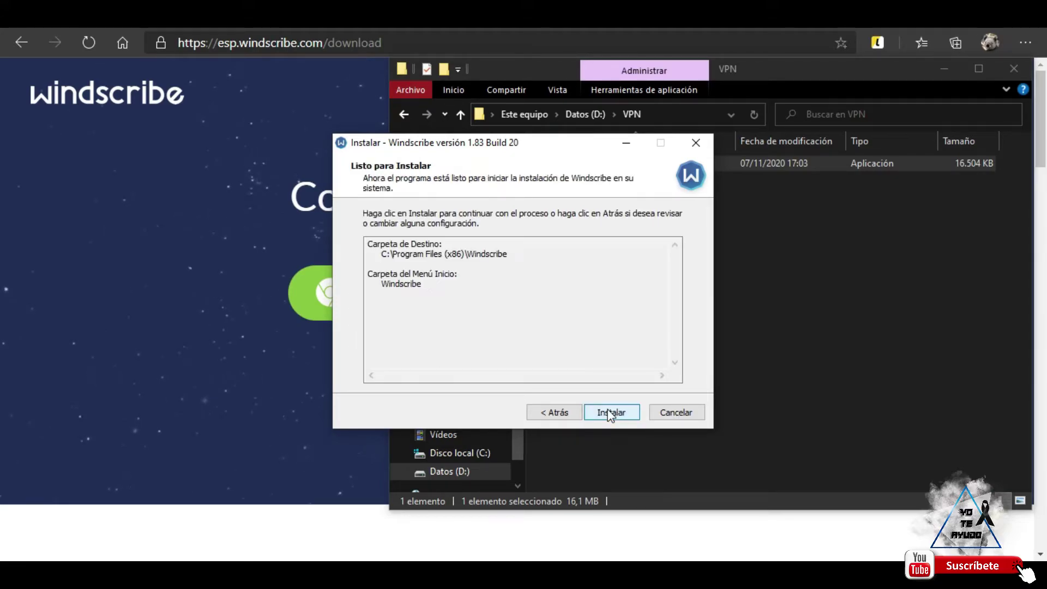
click(609, 413)
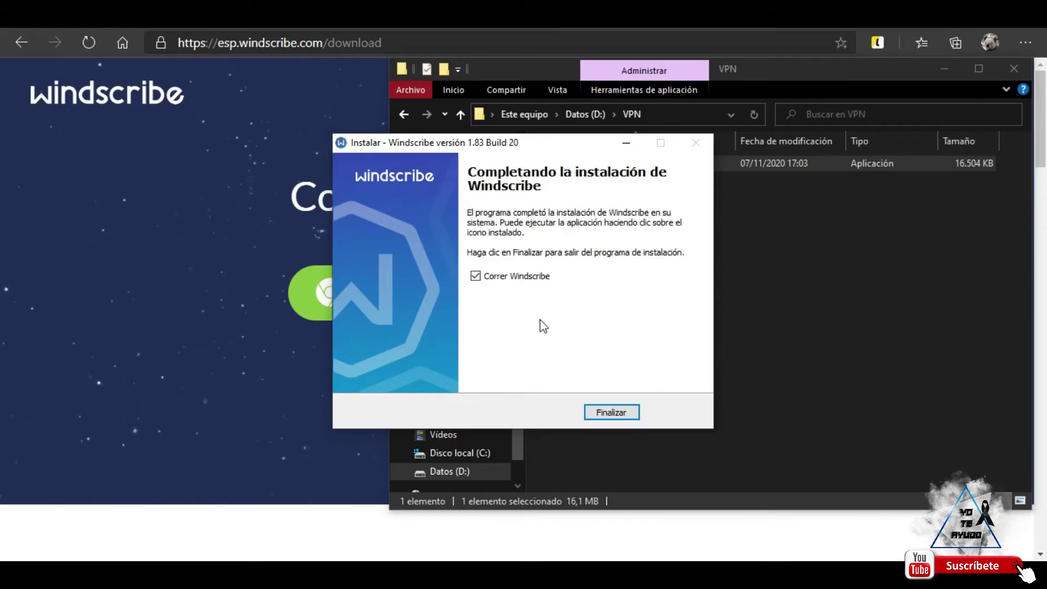
click(603, 413)
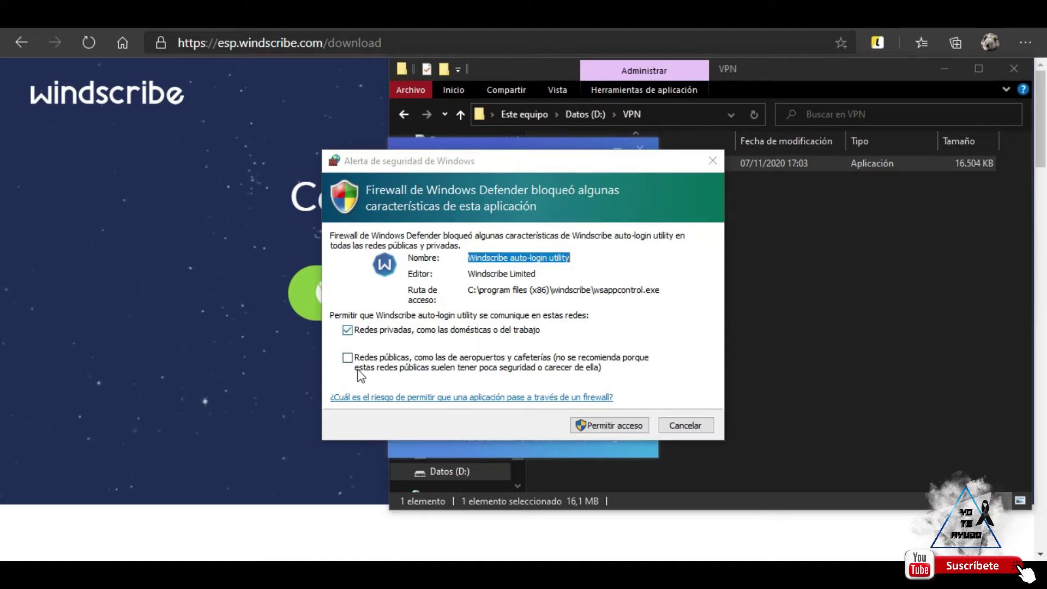
Allow the Windscribe auto-login utility through the firewall on both private and public networks.
click(348, 358)
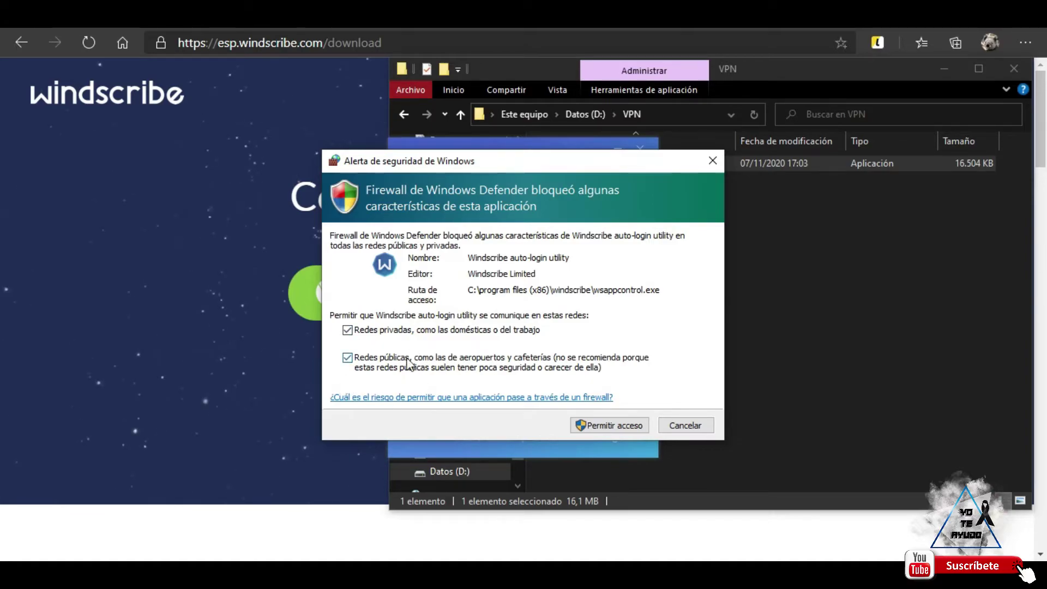
click(608, 426)
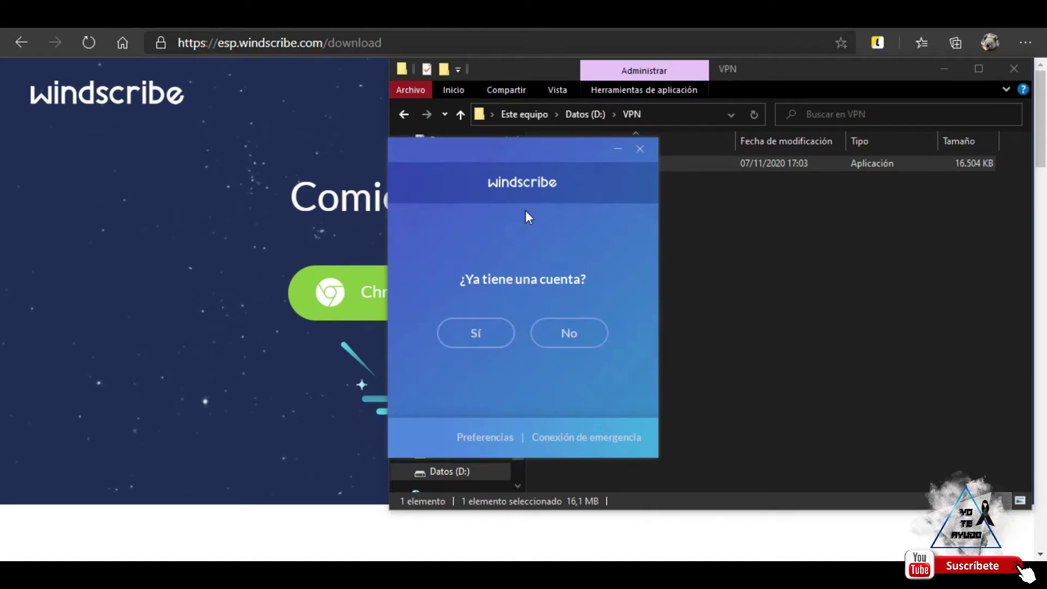
Create a new Windscribe account with a username, password, repeated password and e-mail address, keeping R.O.B.E.R.T. enabled.
click(572, 332)
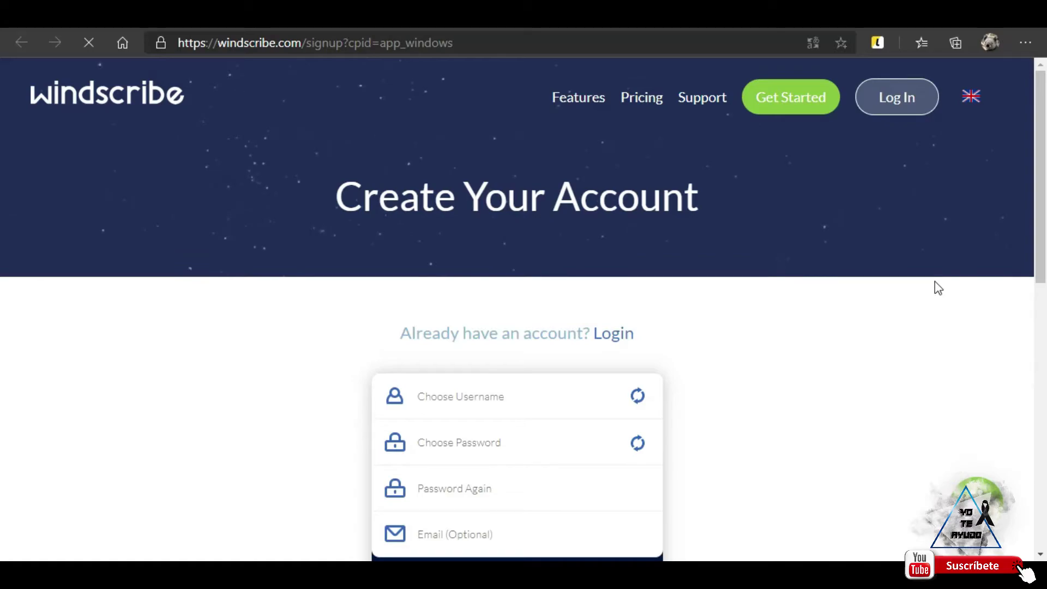
drag(1042, 249, 1042, 251)
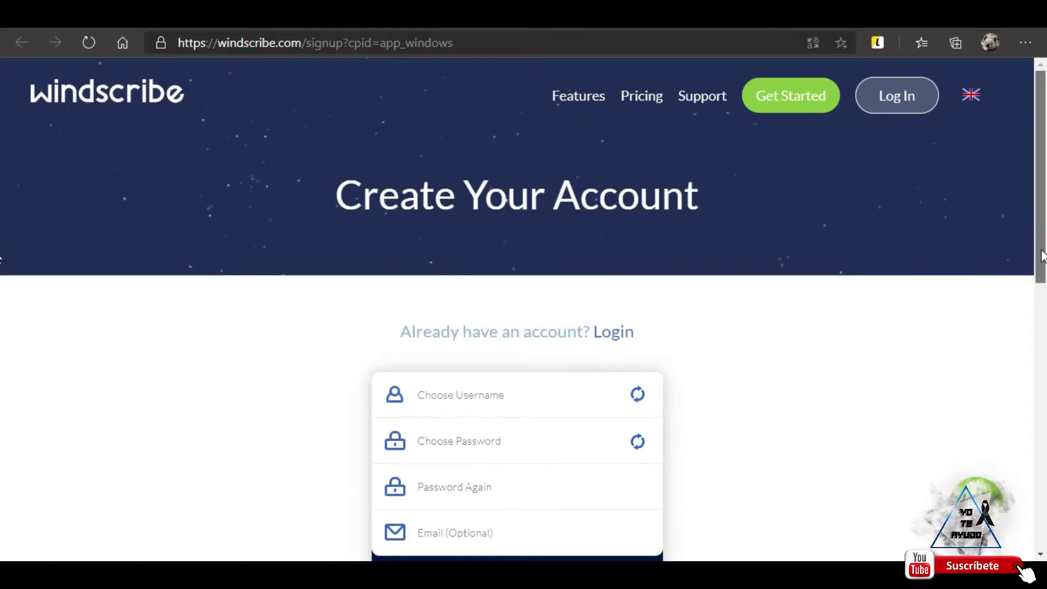
scroll(1041, 254, down, 3)
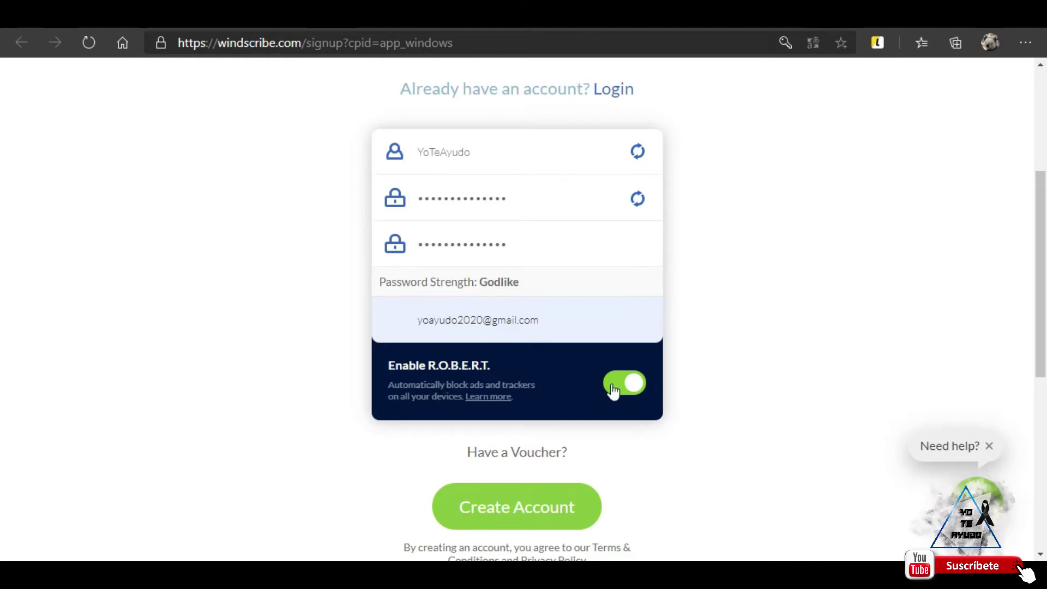
click(517, 523)
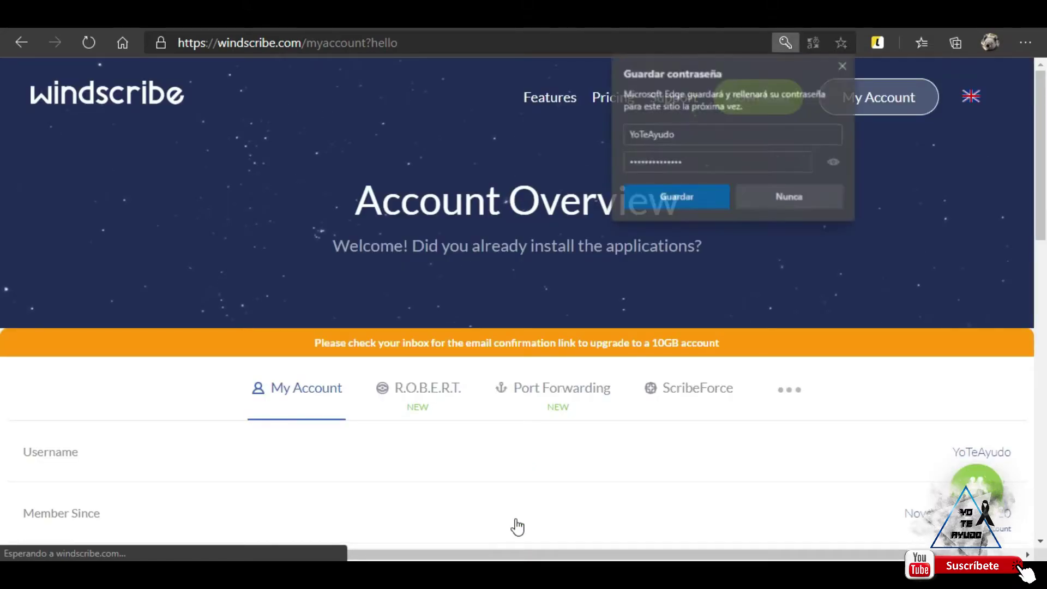
Dismiss the browser's offer to save the password, check the e-mail confirmation status and reload the account page.
scroll(818, 60, down, 5)
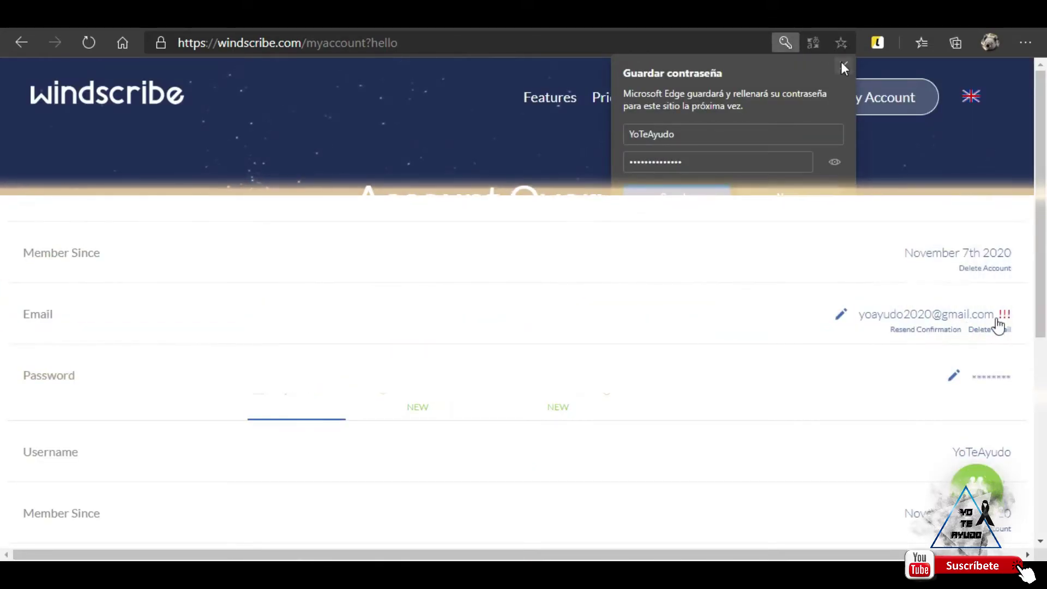
click(843, 64)
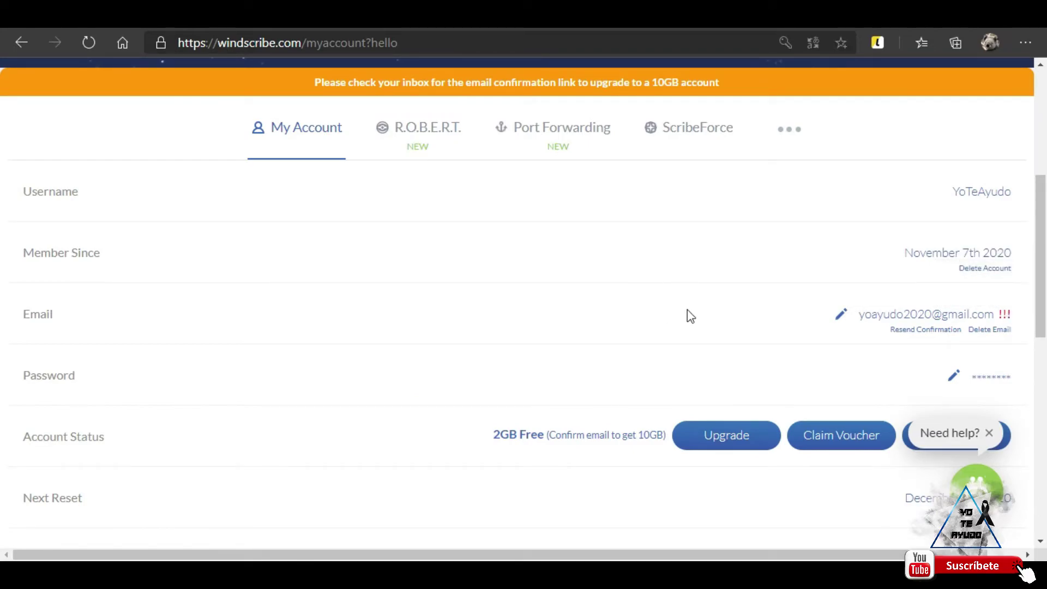
mouse_move(1010, 319)
click(89, 44)
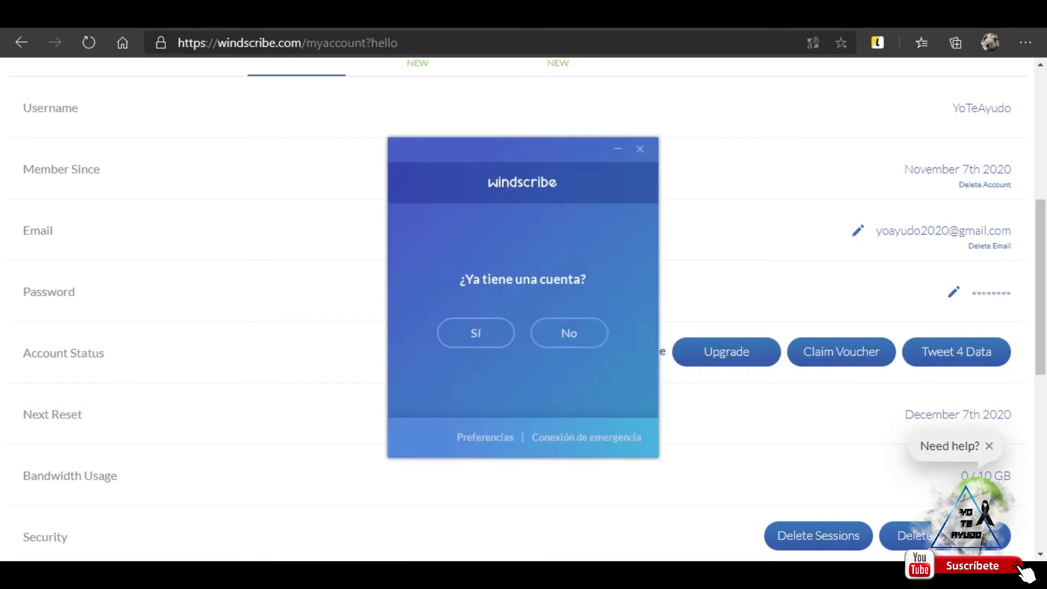
Sign in to the Windscribe desktop app as an existing user with the account username and password.
click(472, 331)
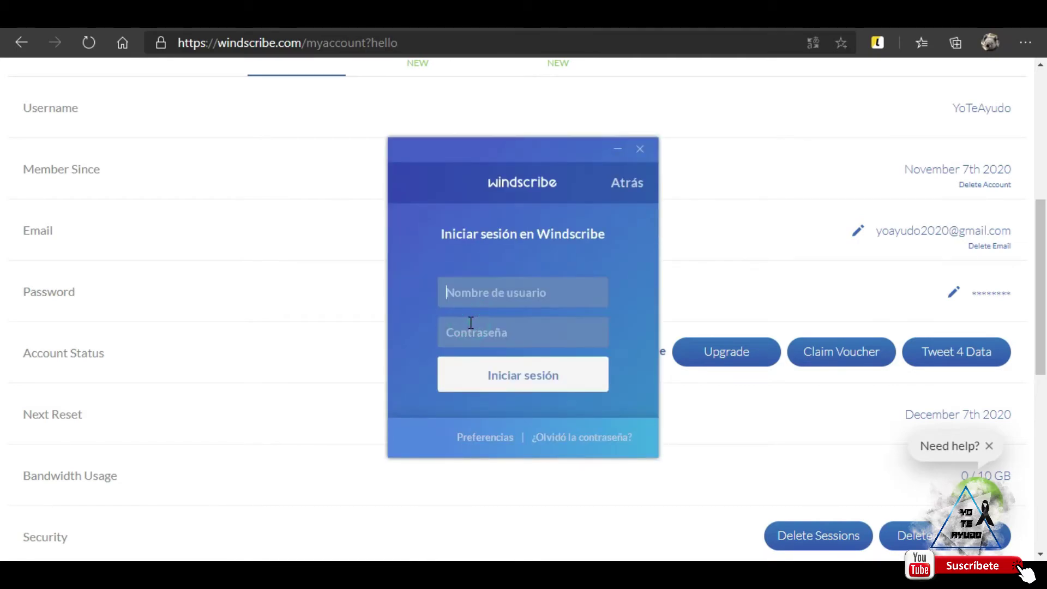
text(y)
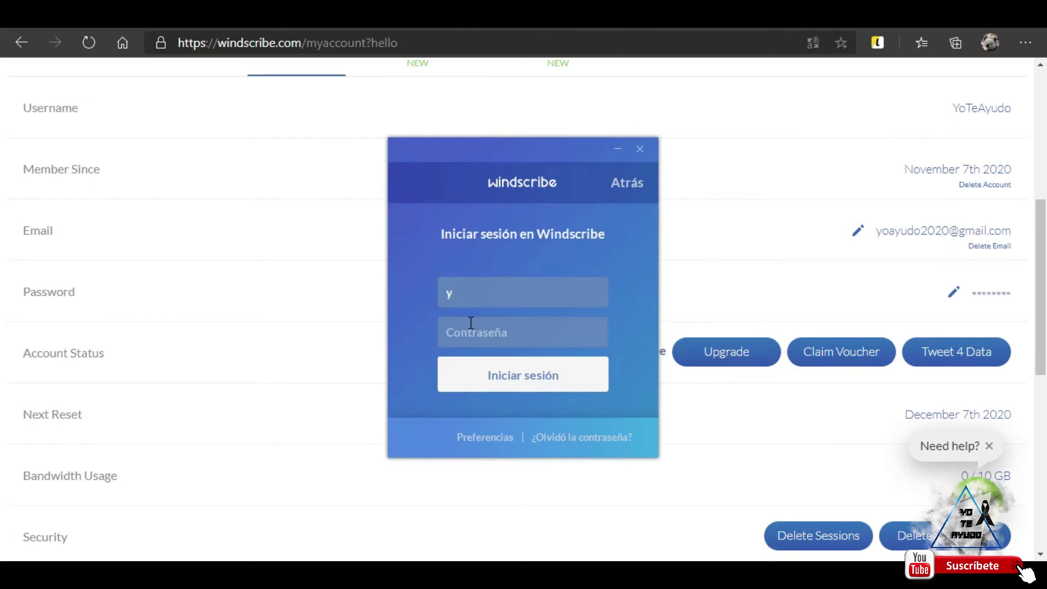
text(oteayudo)
key(Tab)
text(**************)
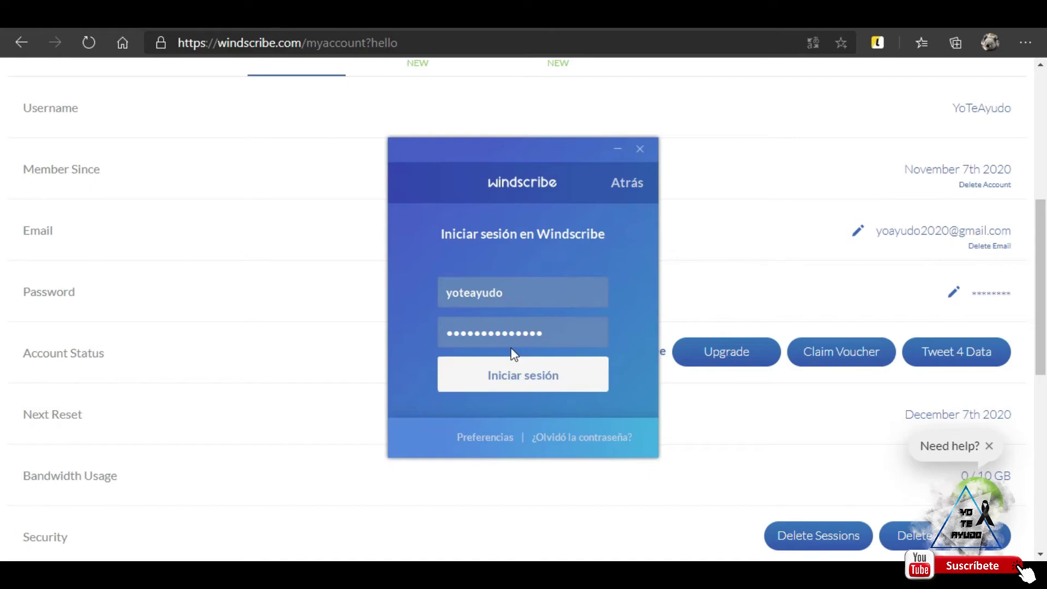
click(507, 375)
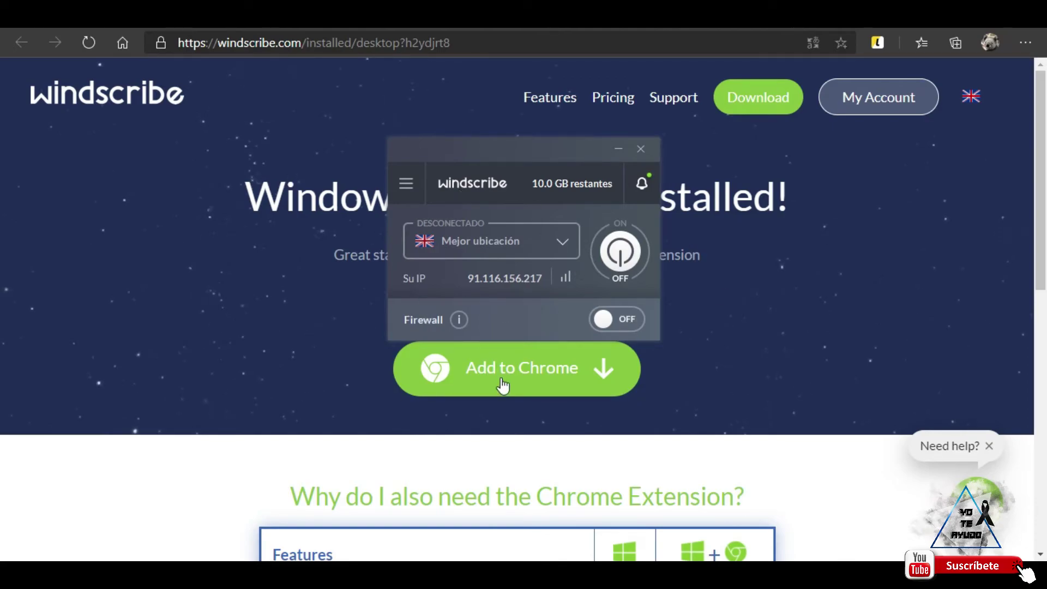
Connect the VPN to Mejor ubicación with the firewall on, and view the list of available locations.
click(540, 245)
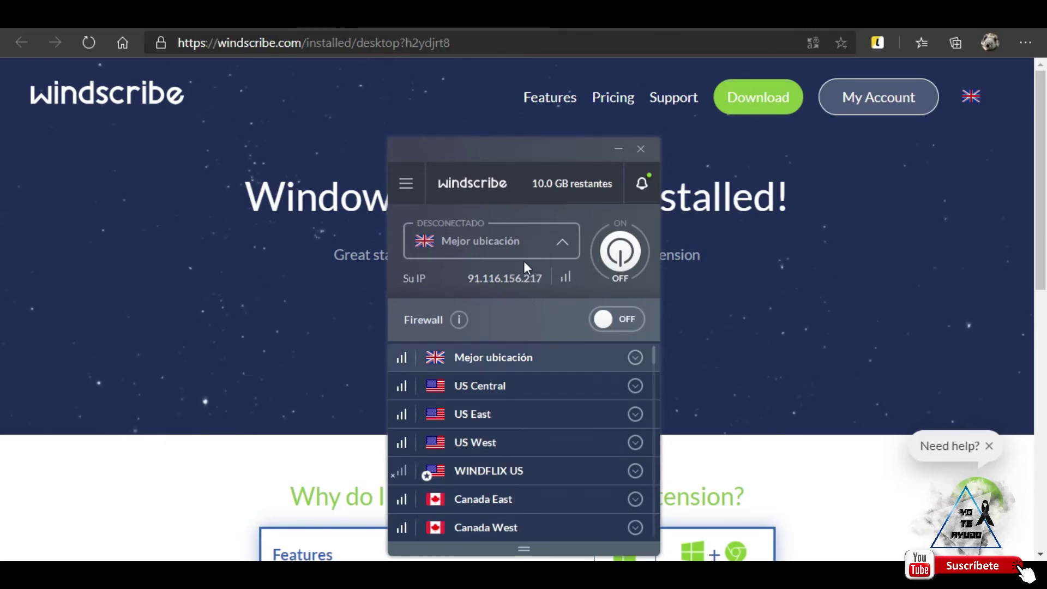
click(612, 252)
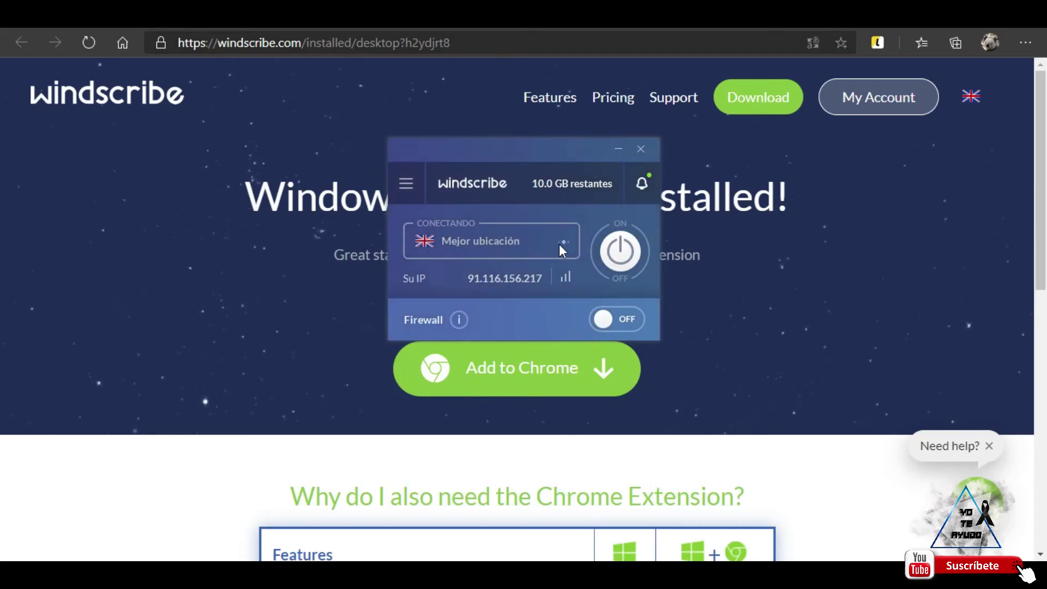
click(625, 317)
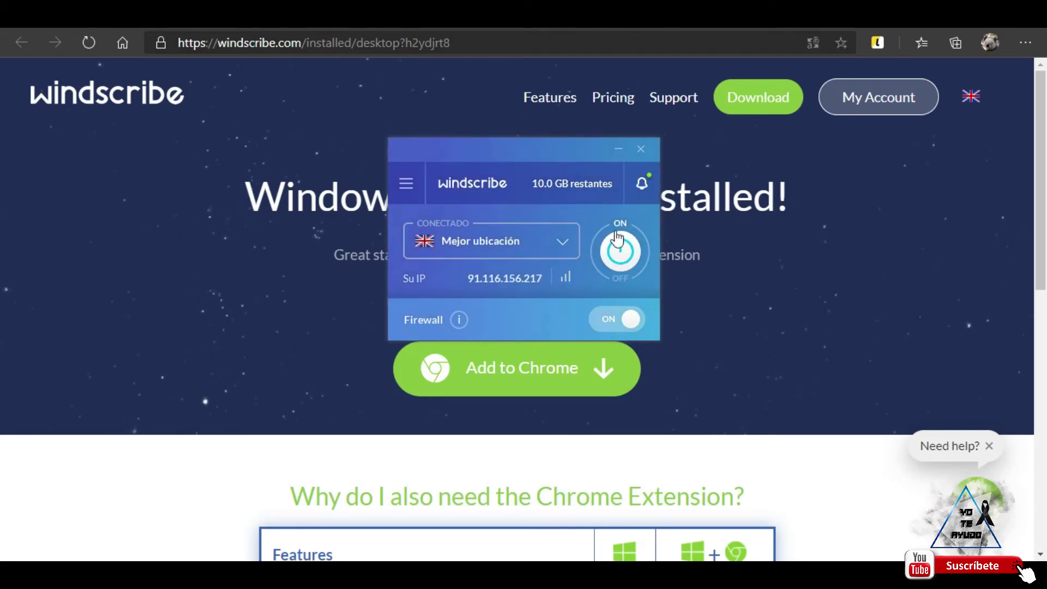
click(564, 243)
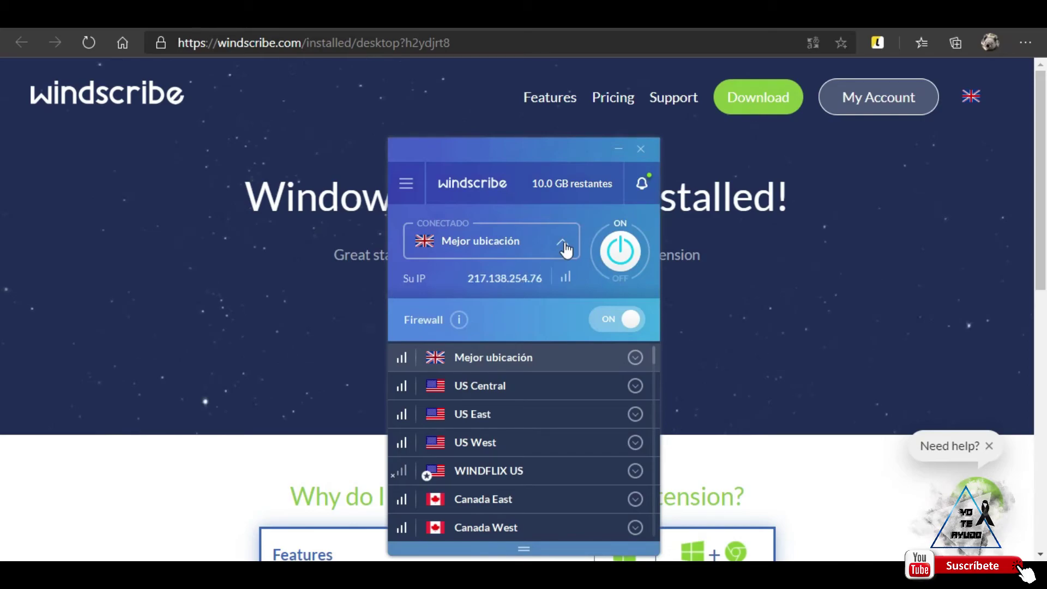
click(564, 243)
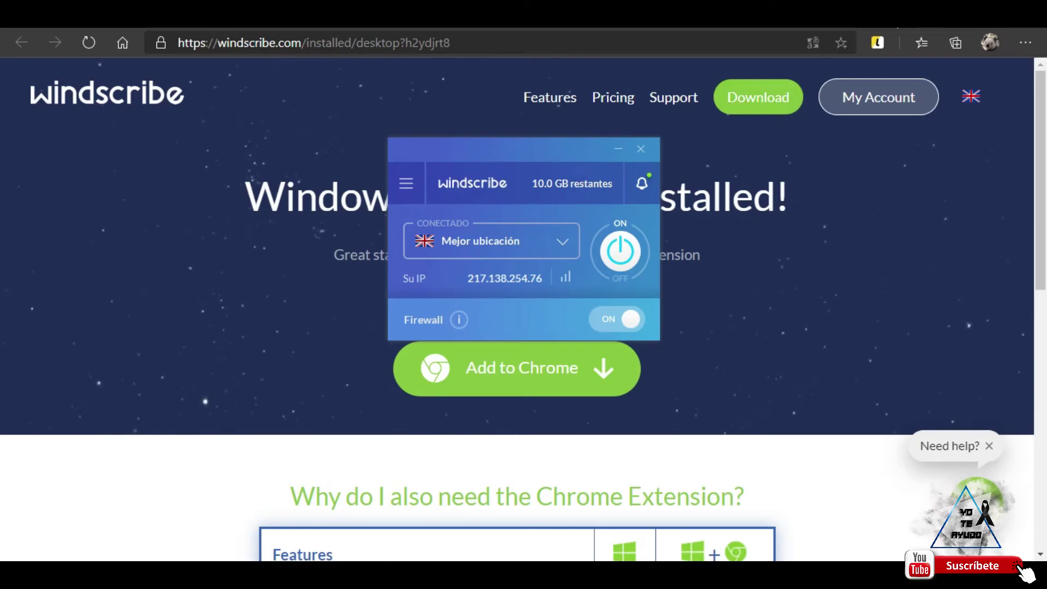
click(625, 17)
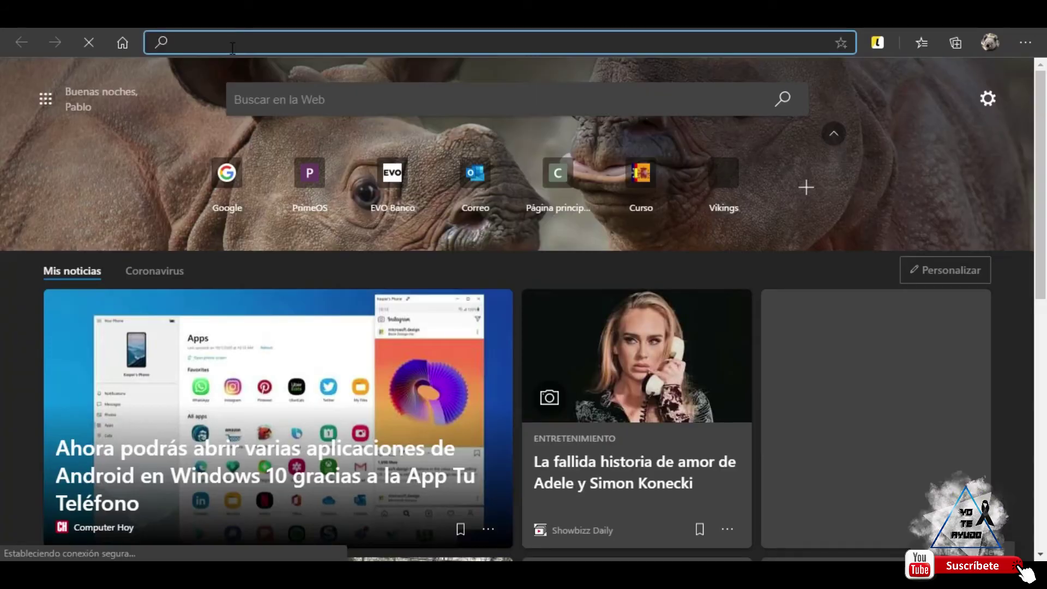
click(230, 48)
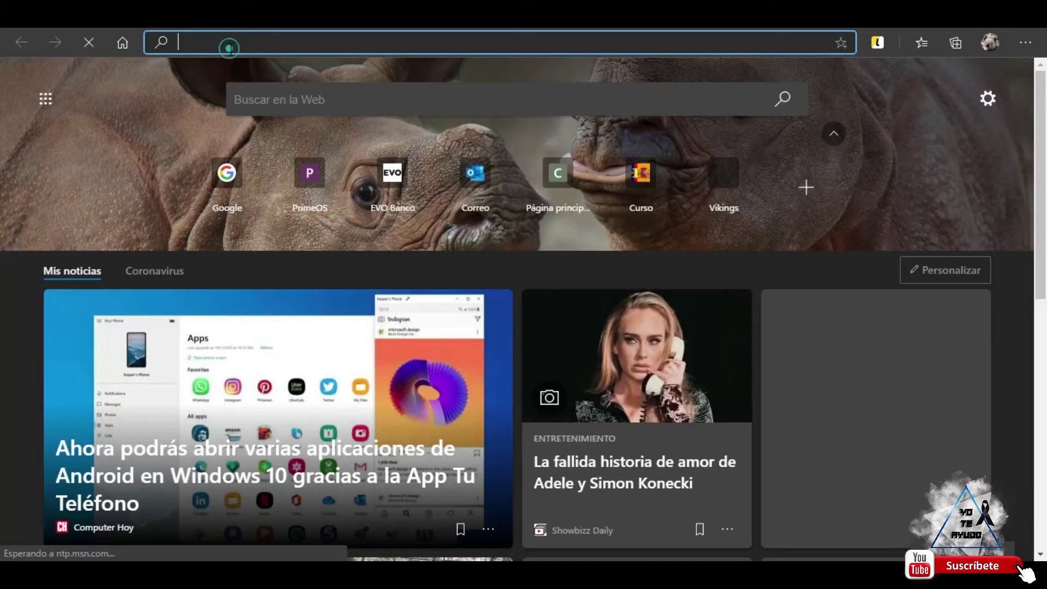
text(www.ama)
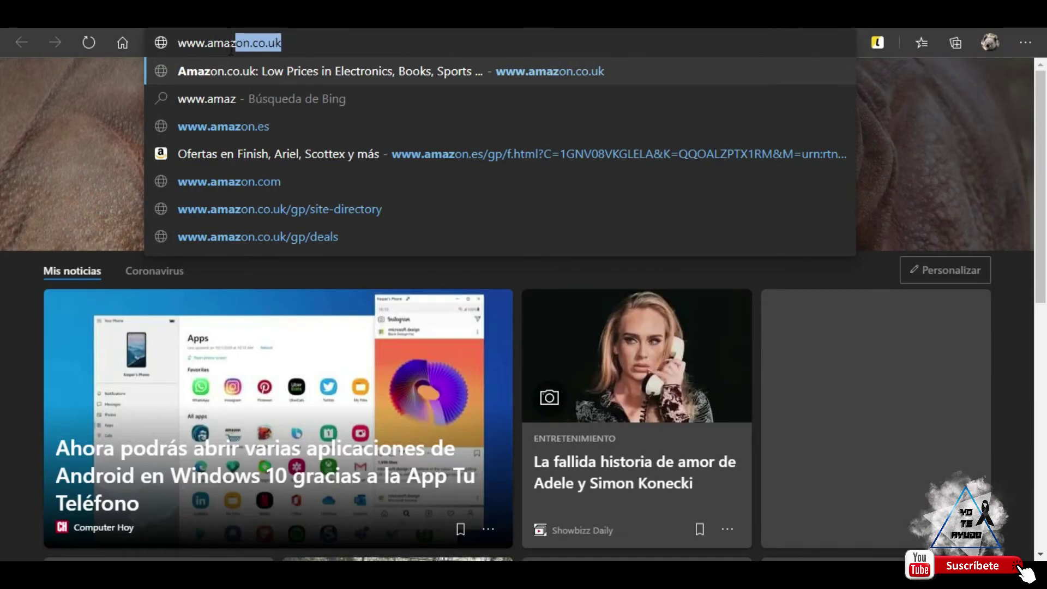
text(zon.com)
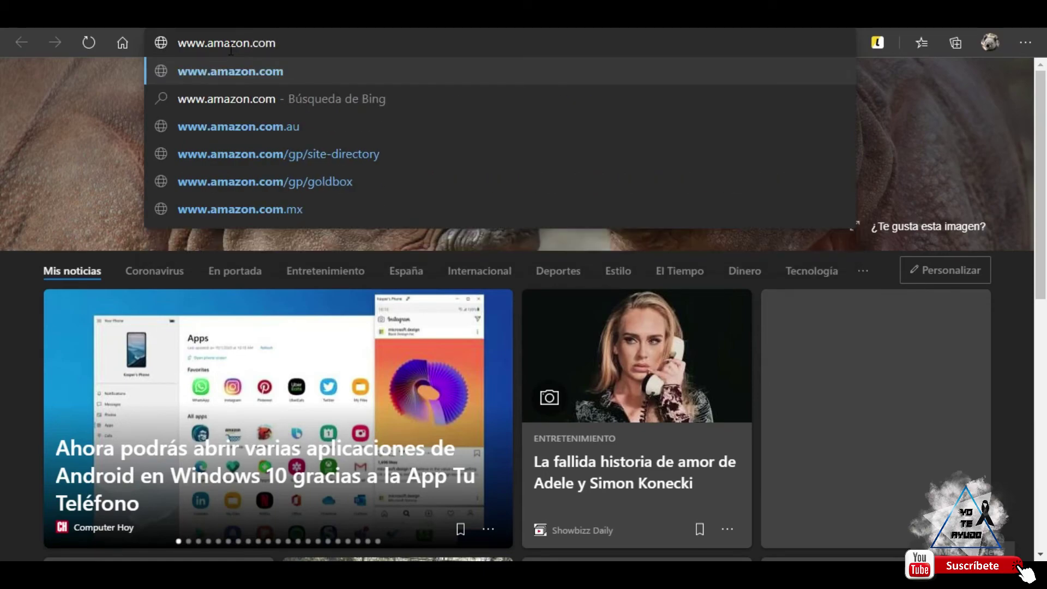
key(Return)
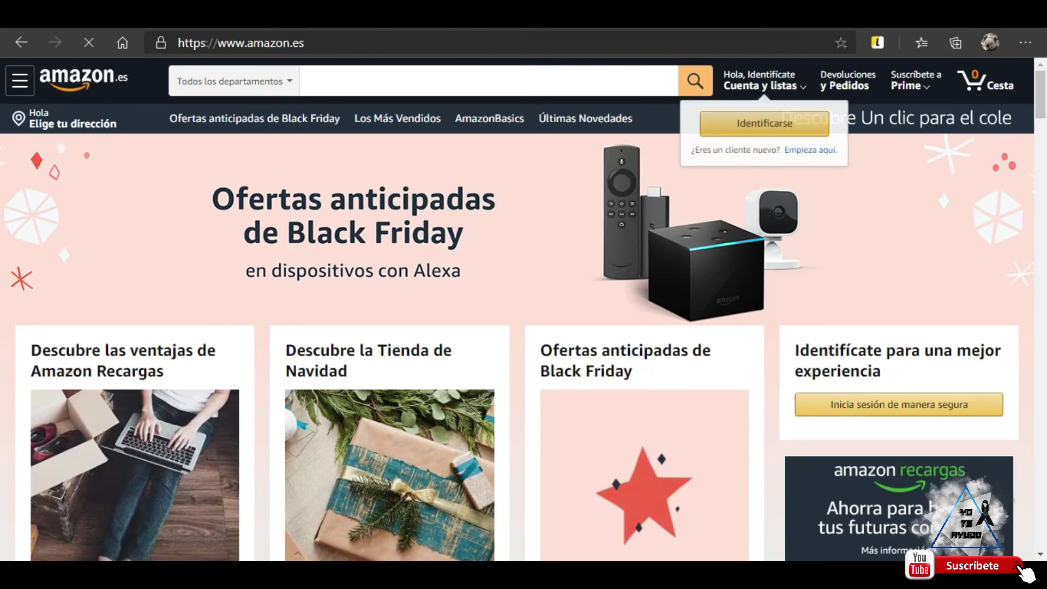
click(534, 575)
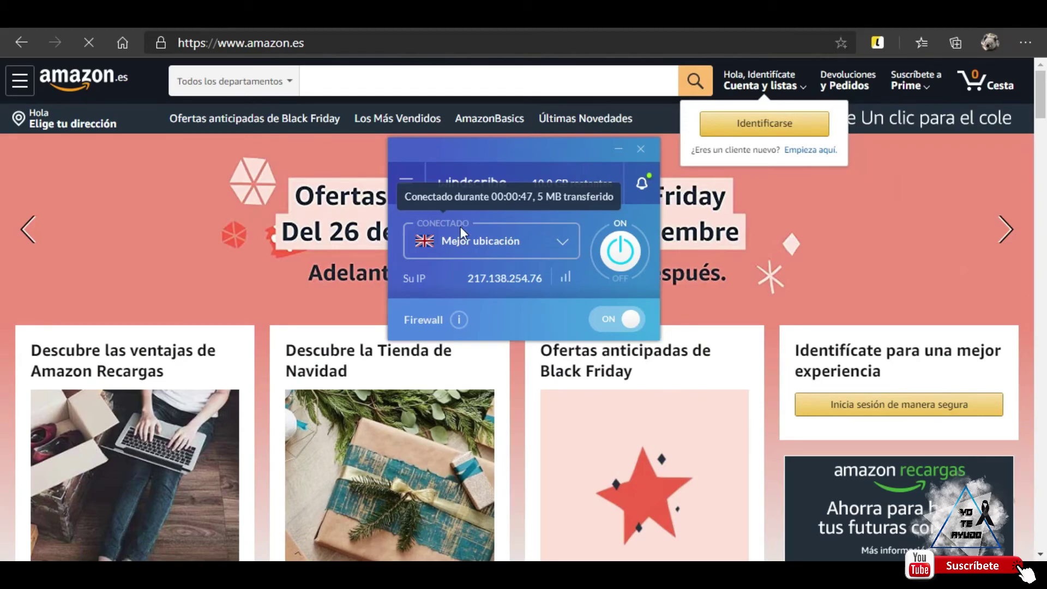